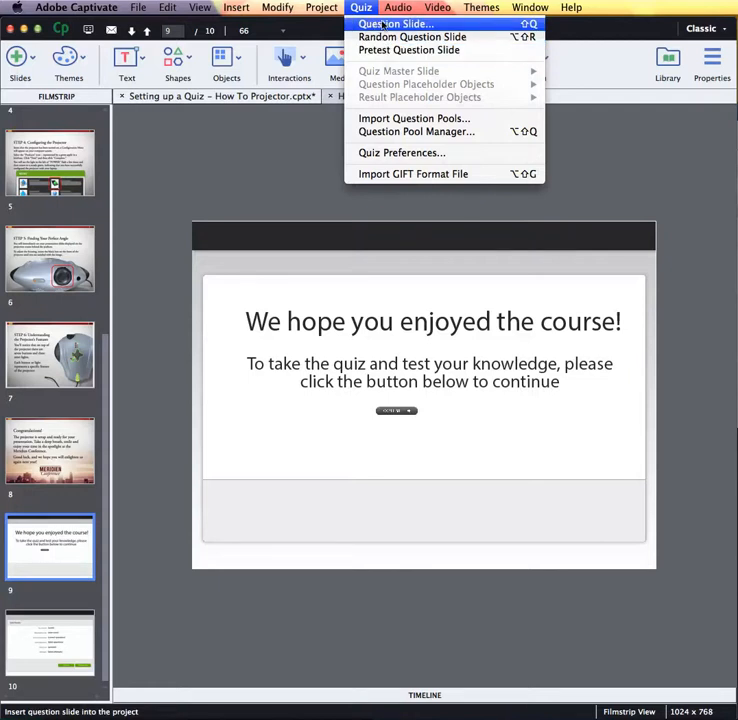
Insert graded question slides after slide 9: two Multiple Choice, one True/False, one Fill-In-The-Blank and one Sequence
left_click(383, 24)
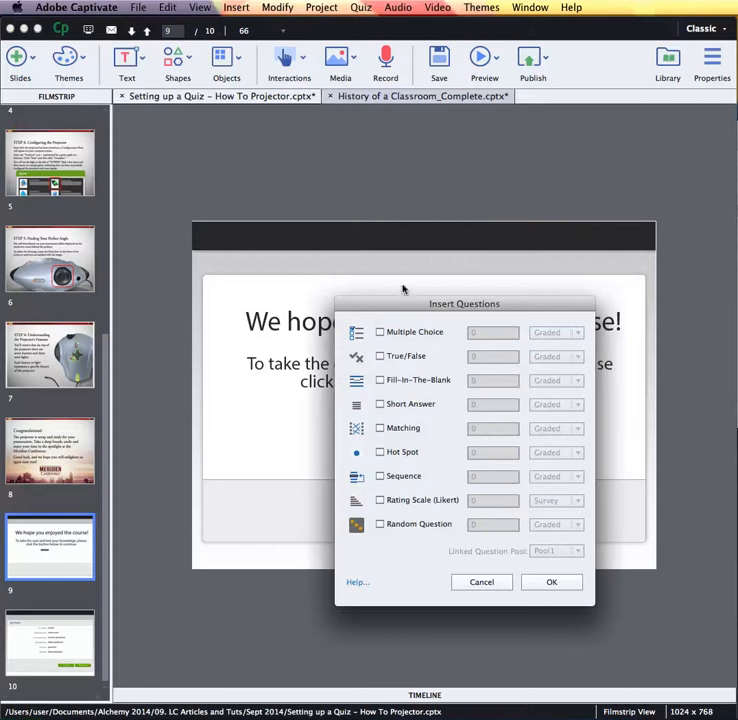
left_click_drag(400, 300, 356, 150)
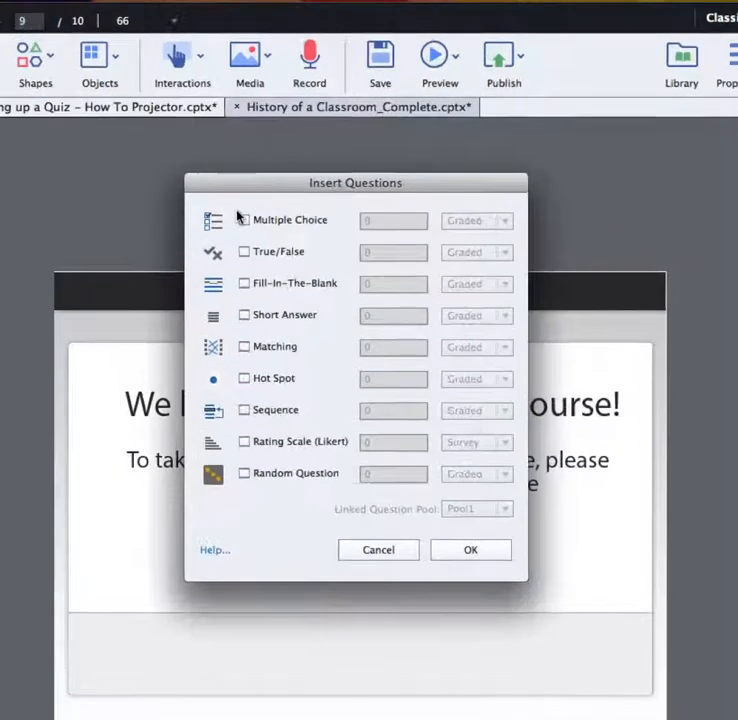
left_click(334, 182)
double_click(372, 214)
type("2")
left_click(244, 251)
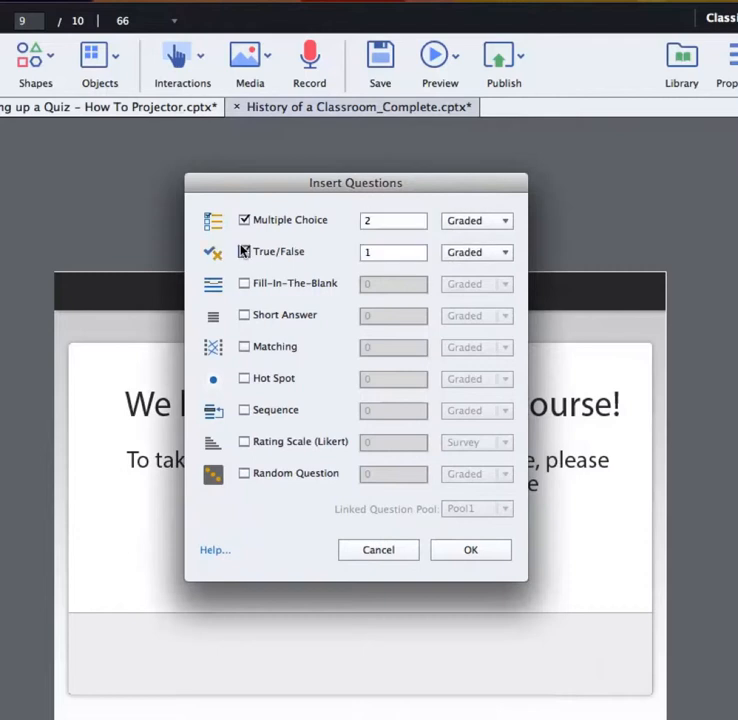
left_click(243, 283)
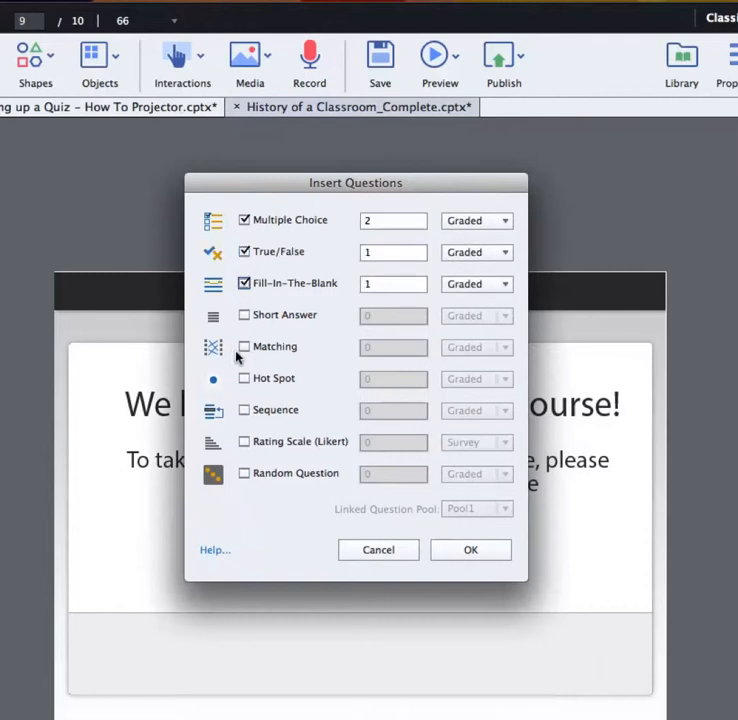
left_click(243, 409)
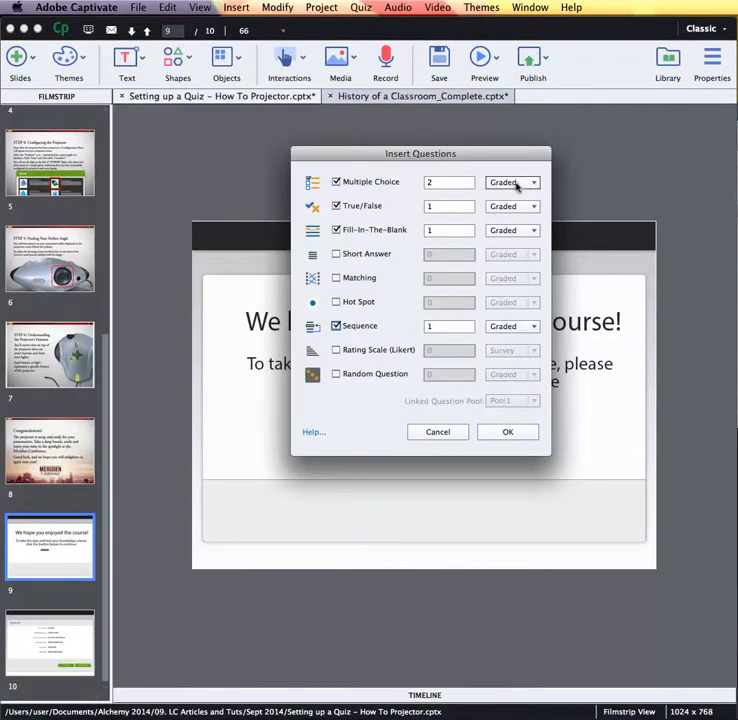
left_click(517, 182)
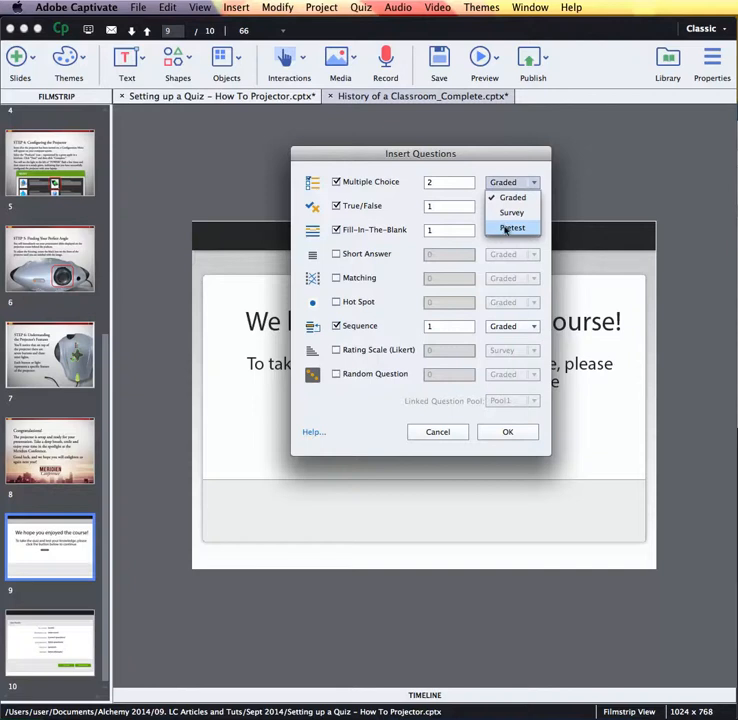
left_click(489, 160)
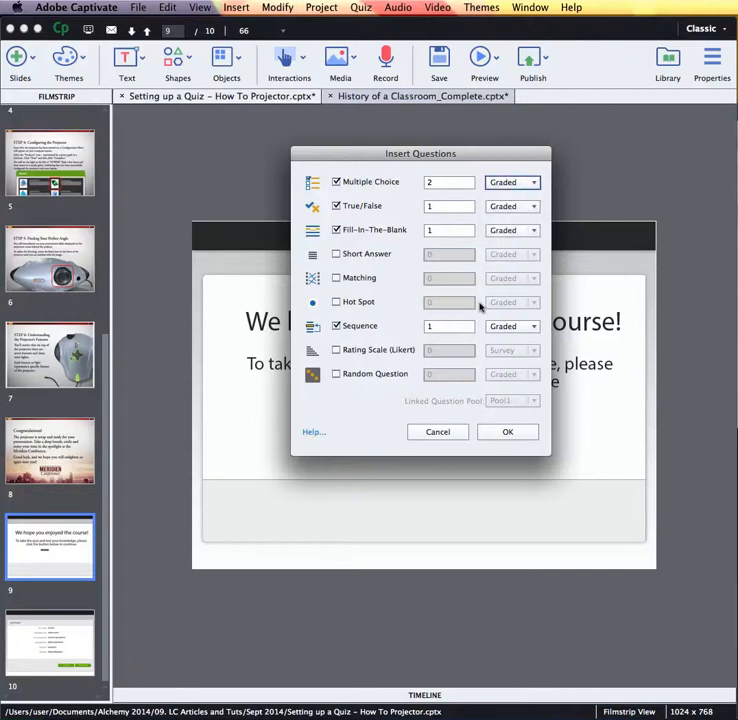
left_click(496, 433)
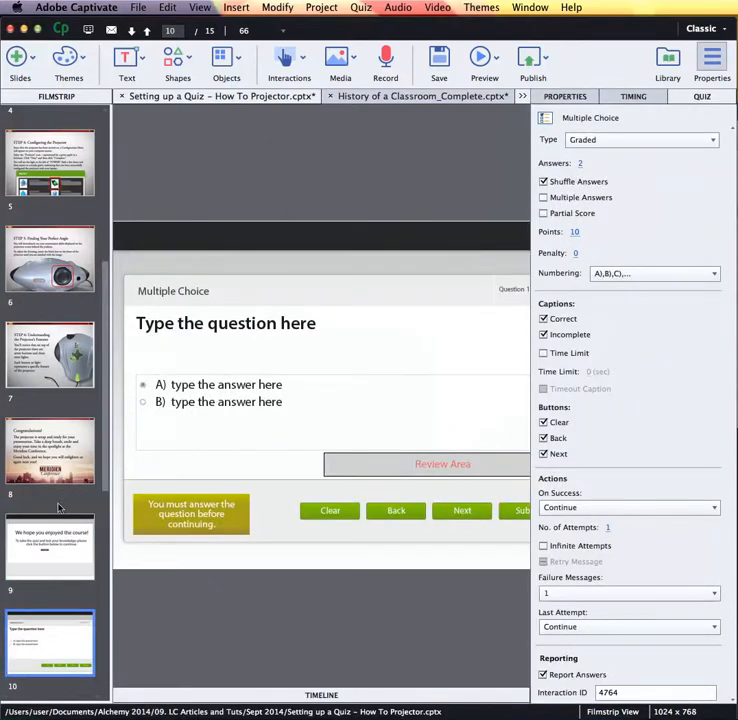
Look through the inserted question slides and the final quiz slide, from slide 10 to slide 15
scroll(58, 507, "down", 5)
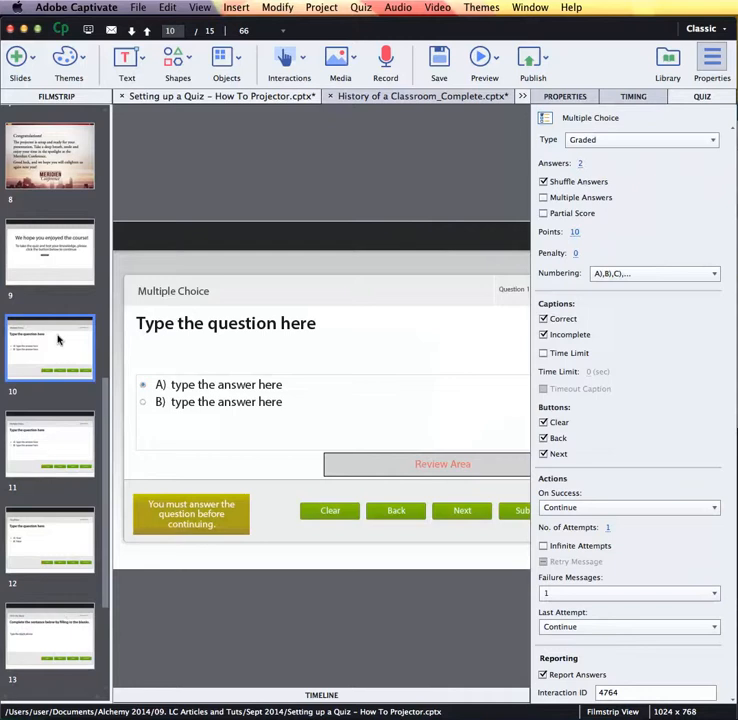
left_click(50, 445)
left_click(46, 535)
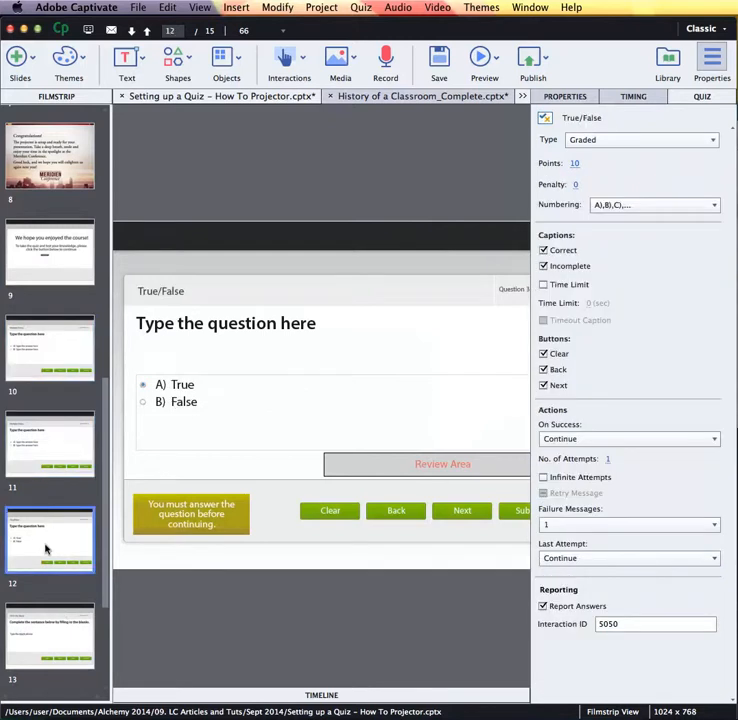
scroll(46, 552, "down", 3)
left_click(46, 455)
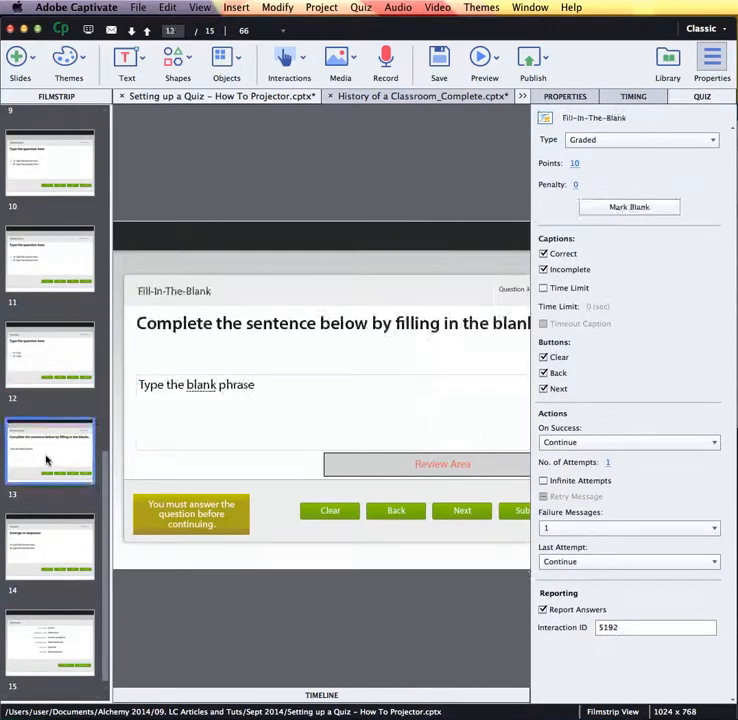
key("Down")
key("Down")
left_click(48, 172)
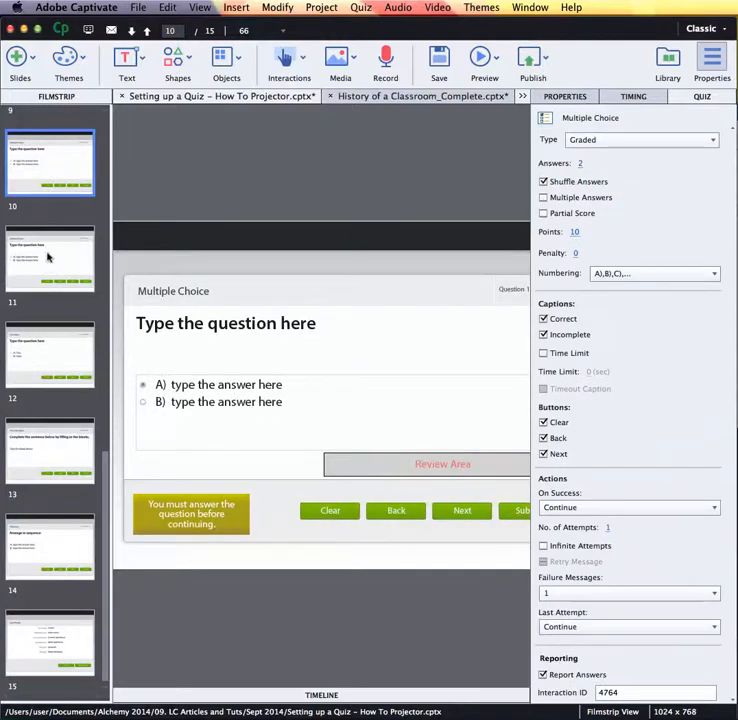
left_click(44, 290)
left_click(48, 358)
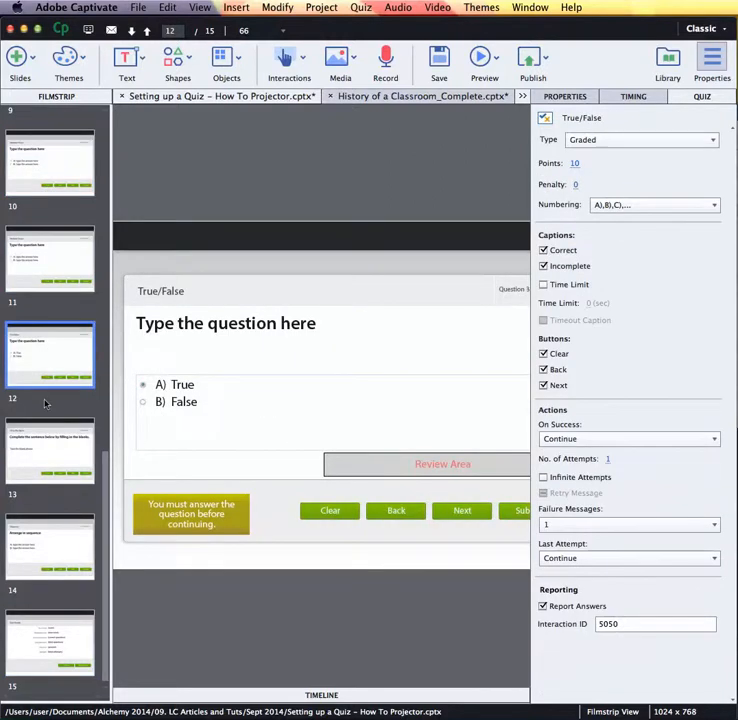
left_click(45, 448)
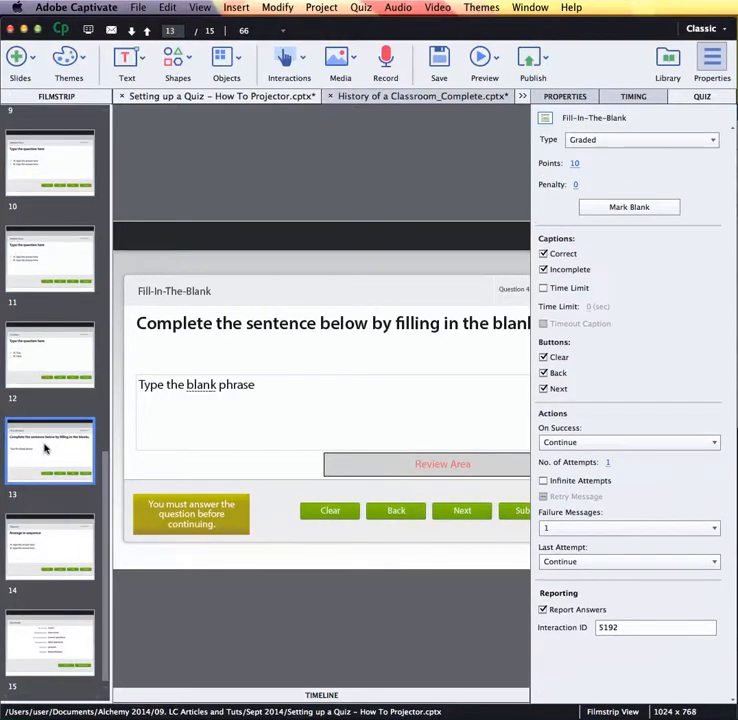
left_click(41, 545)
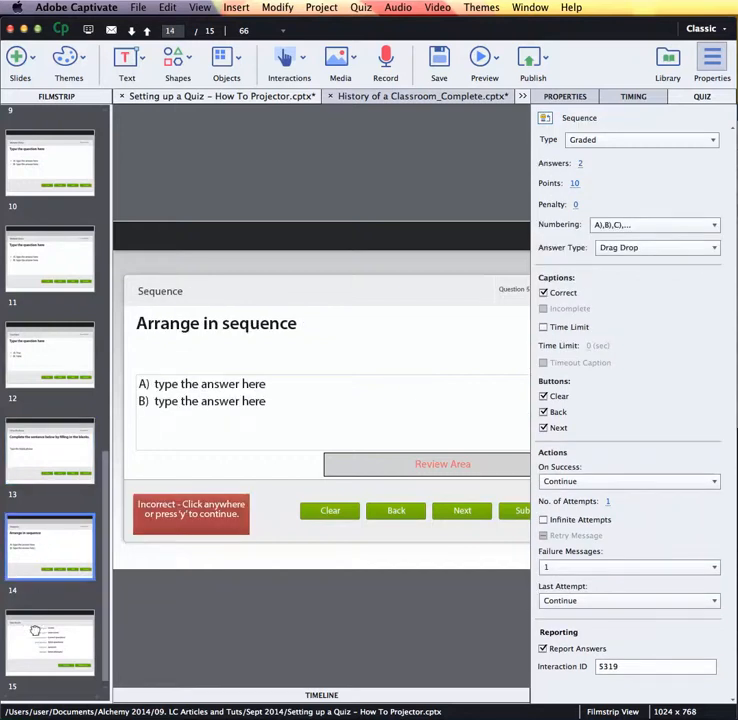
left_click(40, 610)
On slide 10, replace the placeholder question with "What would the proper set up of the projector ensure?"
left_click(48, 175)
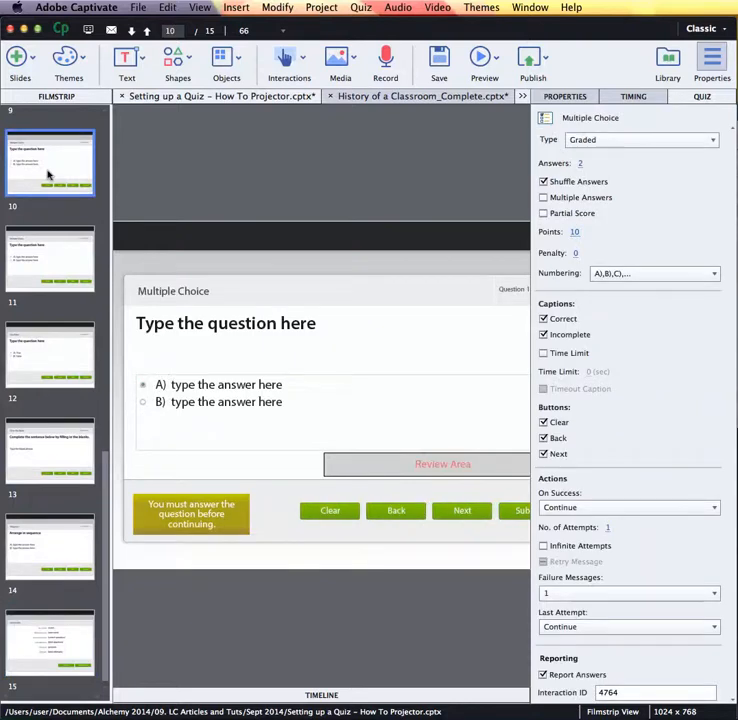
scroll(48, 175, "up", 4)
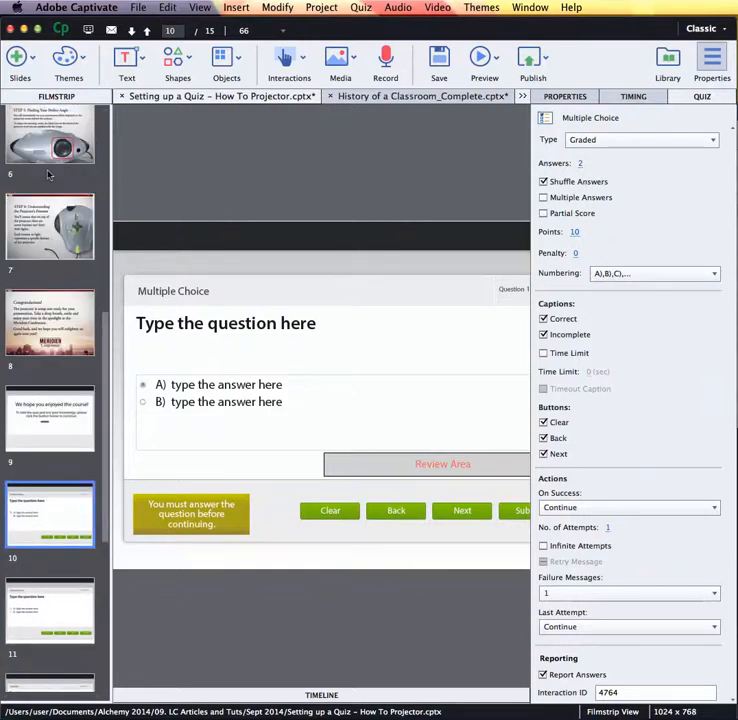
scroll(48, 175, "down", 3)
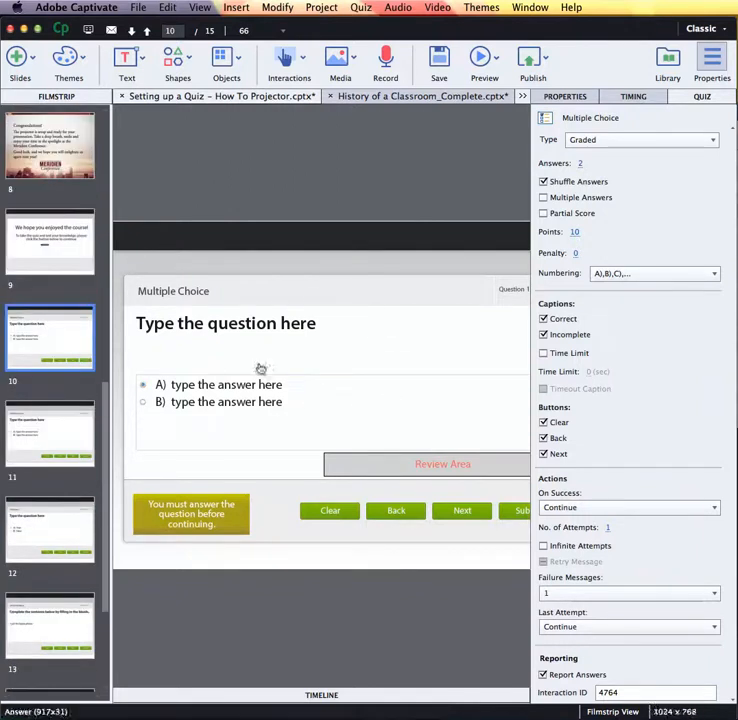
scroll(299, 333, "down", 4)
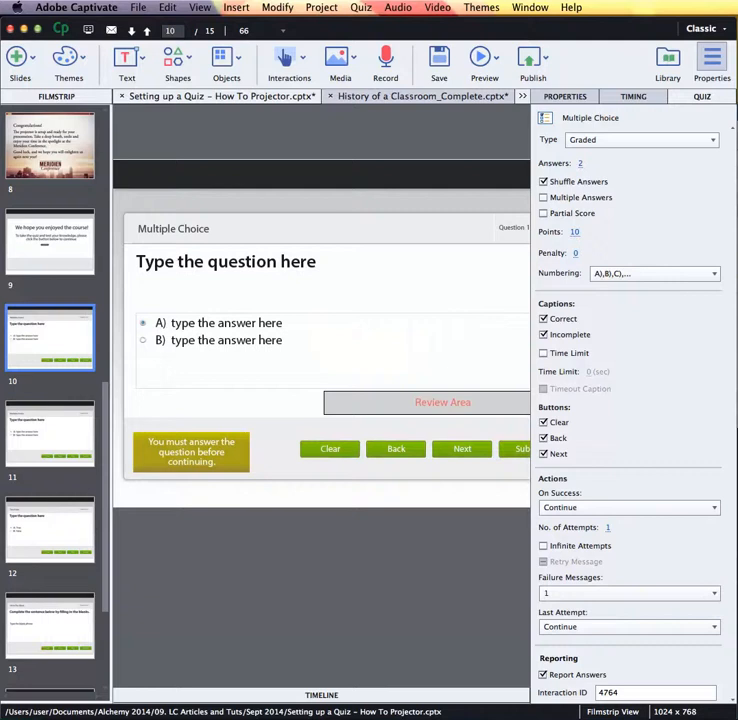
left_click(186, 263)
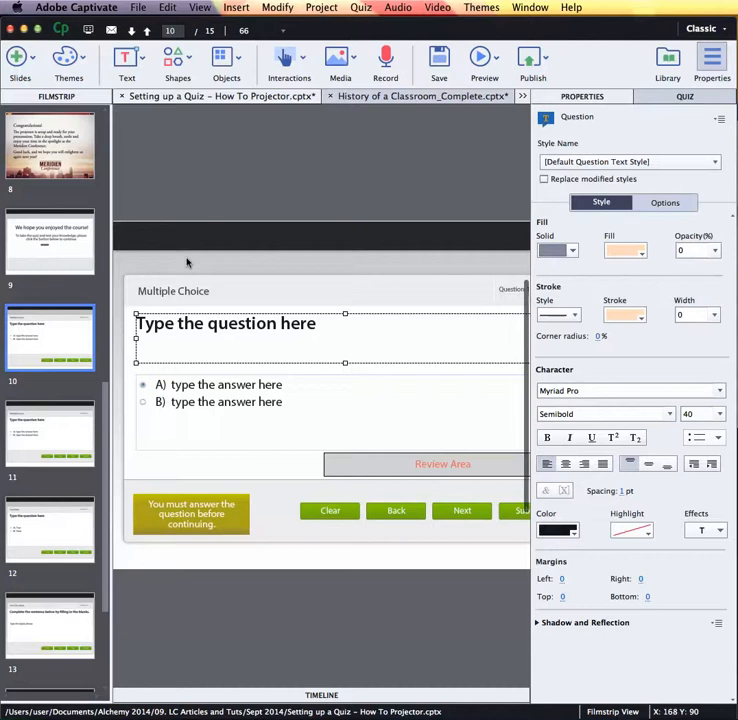
double_click(195, 317)
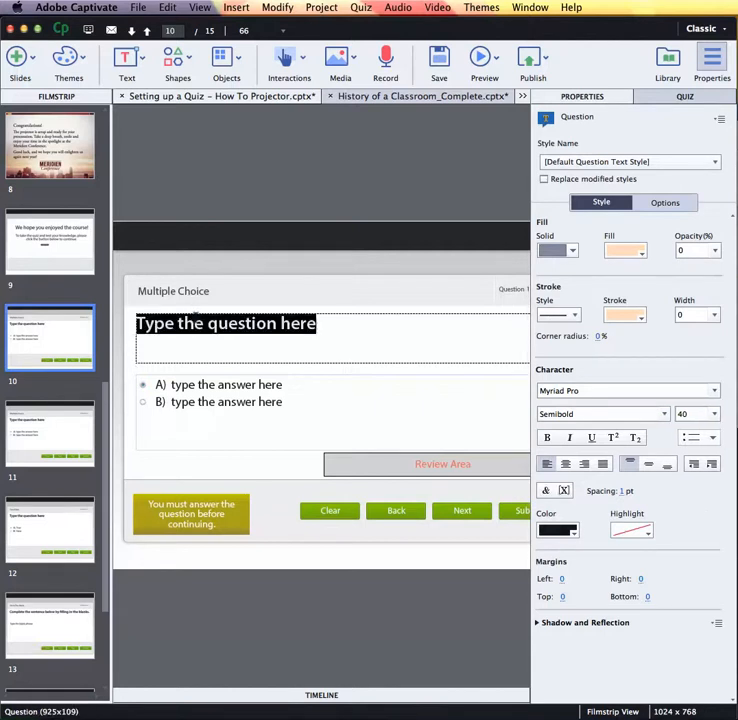
type("What would the proper set up of the projector ensure?")
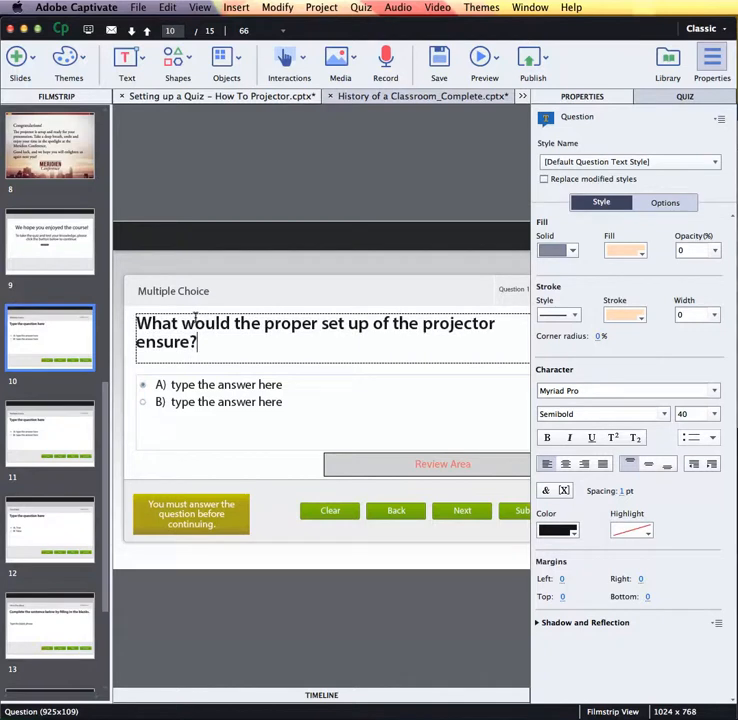
Replace the placeholder of answer A with "The audience would have a clear view of my slides."
left_click(189, 381)
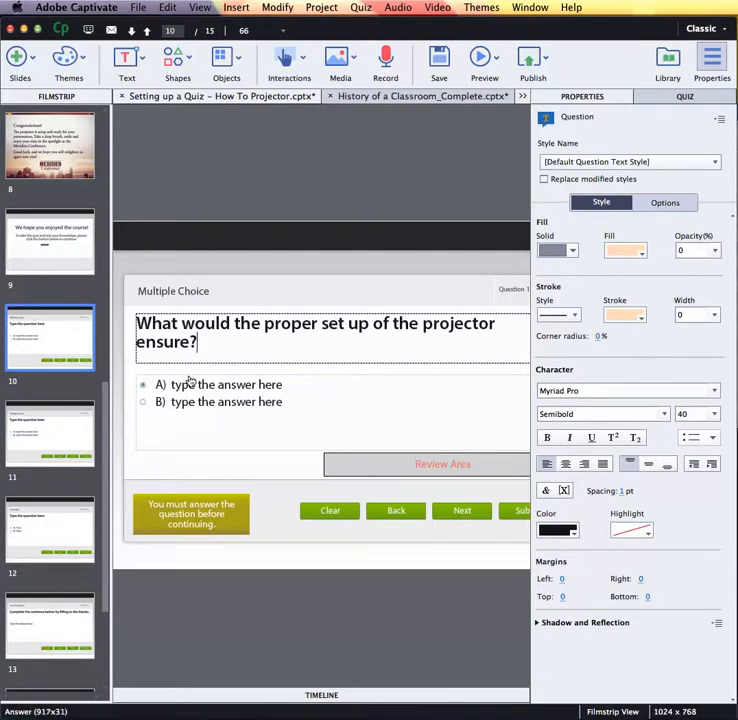
double_click(194, 377)
triple_click(194, 376)
type("The audience would have a clear view of my slides.")
Replace the placeholder of answer B with "Power consumption would be spared."
left_click(194, 393)
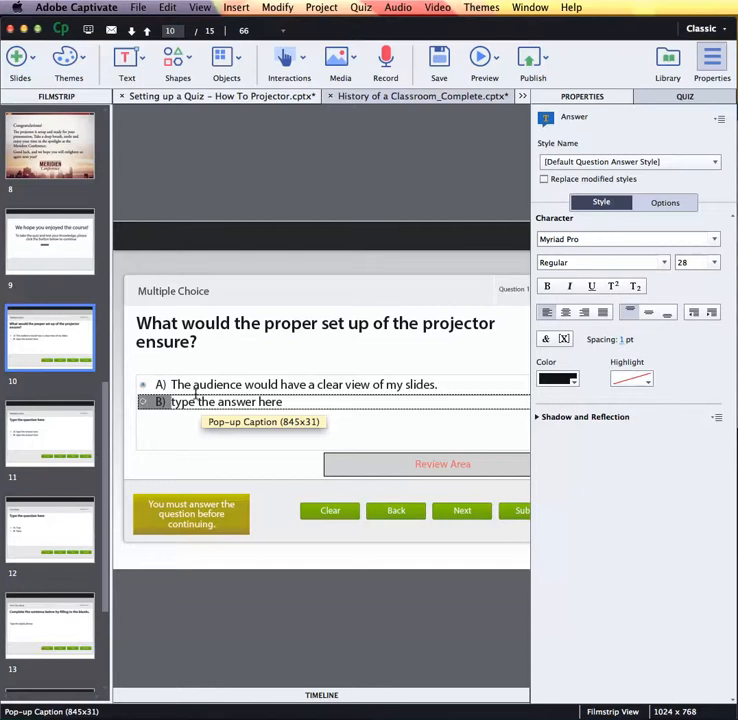
triple_click(195, 394)
type("Powe")
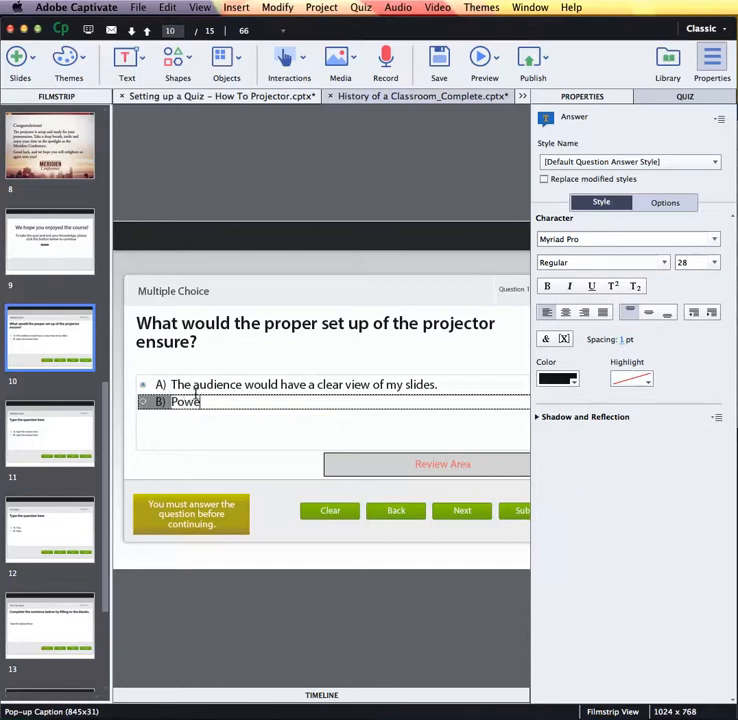
type("r consumption would b")
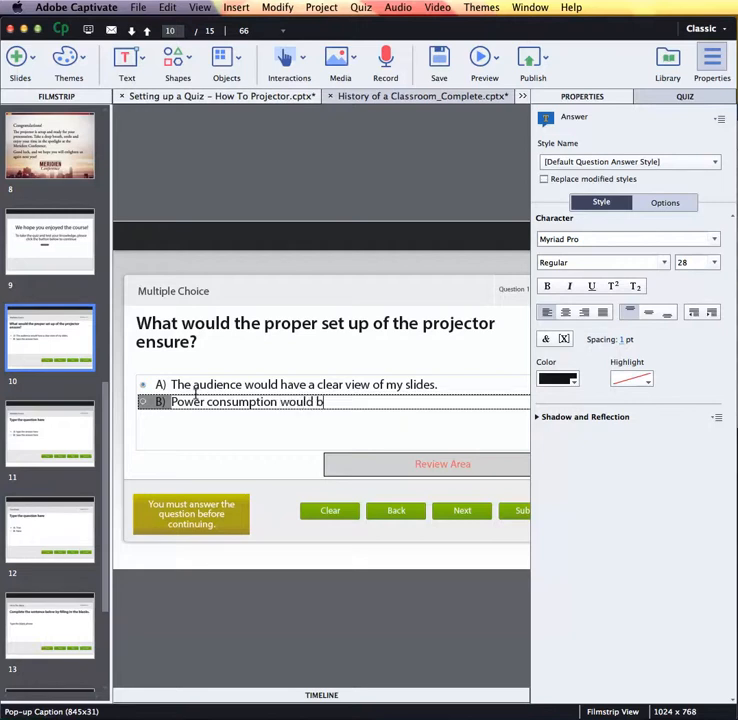
type("e spared.")
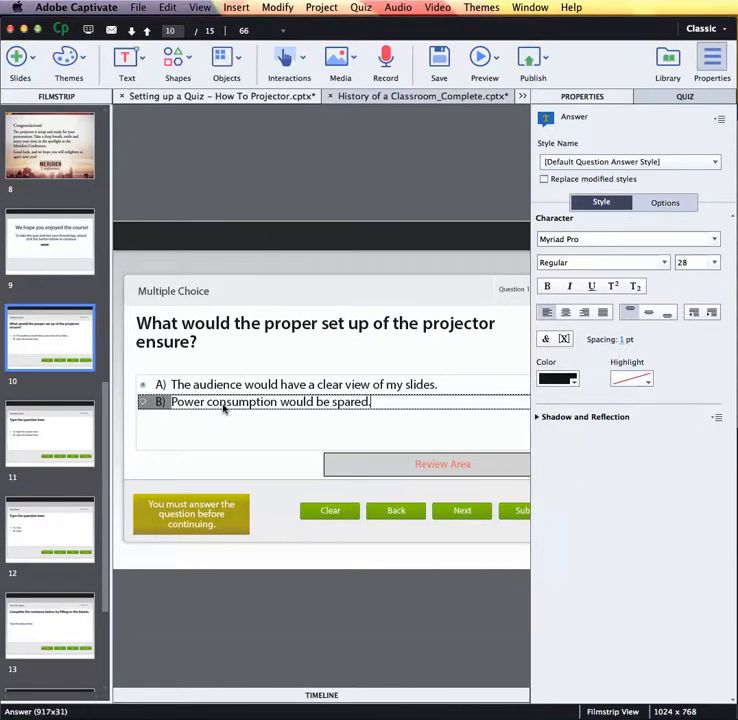
left_click(193, 423)
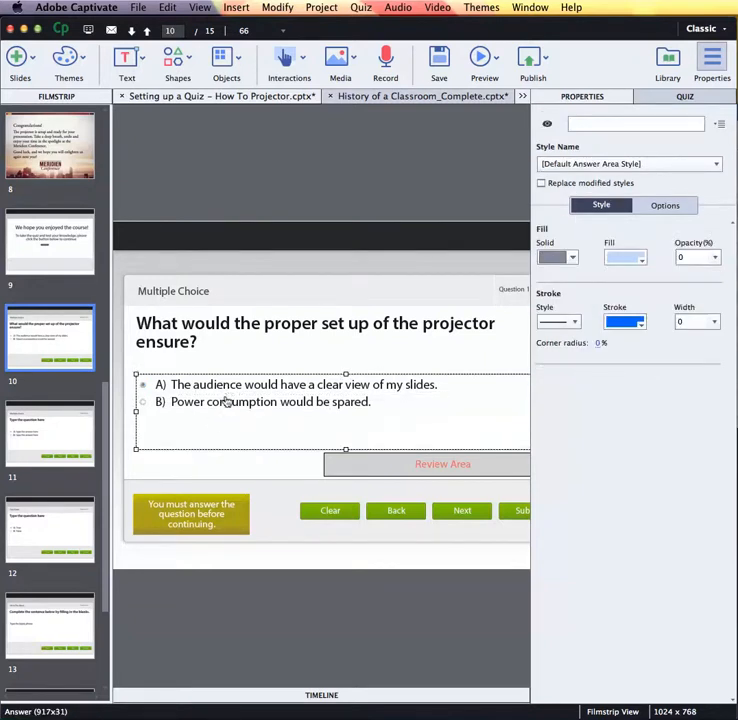
left_click(227, 399)
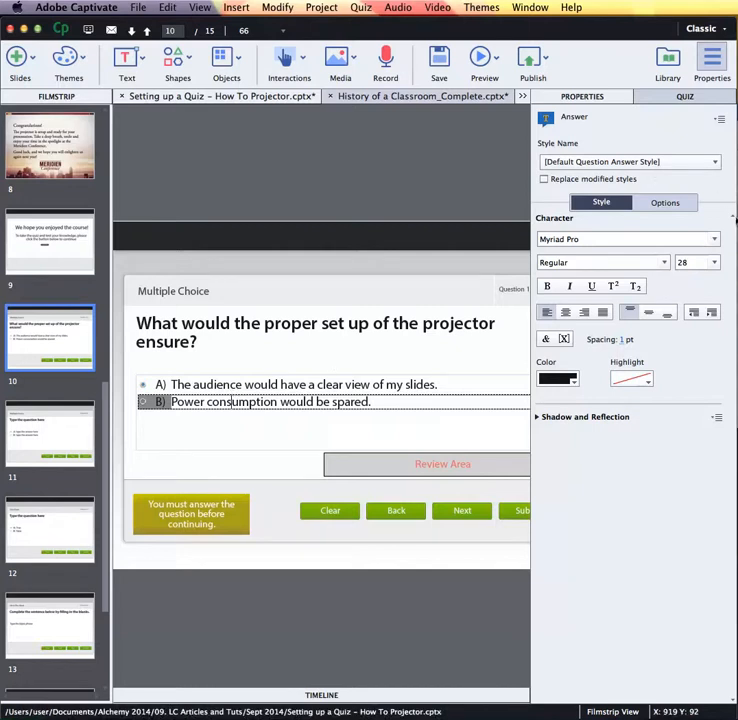
Set the number of answers for this multiple choice question to 3
left_click(188, 384)
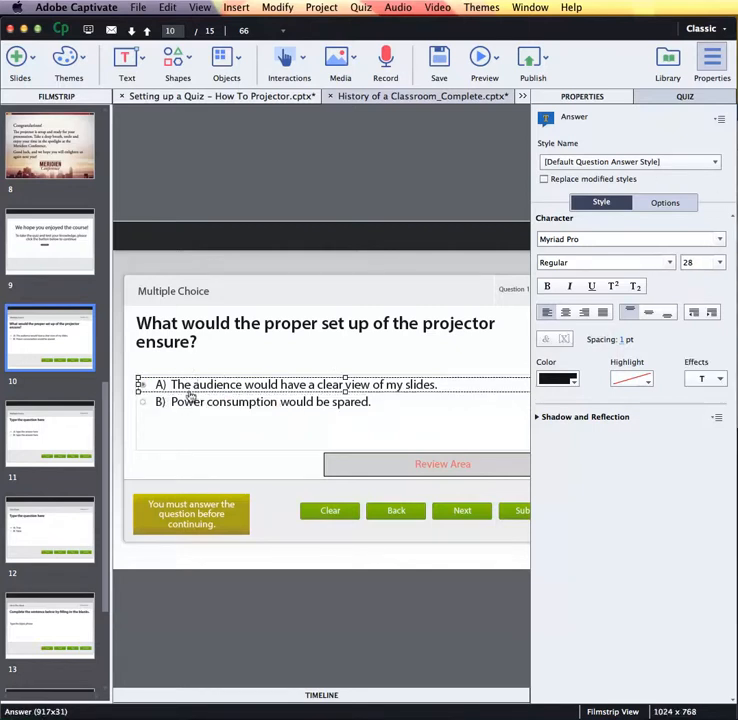
left_click(190, 398)
left_click(674, 97)
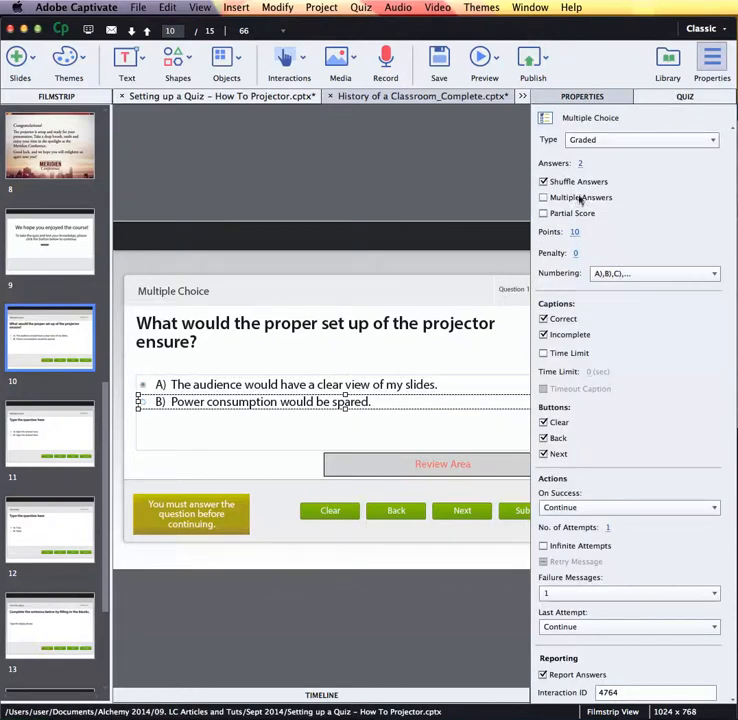
left_click(579, 163)
type("3")
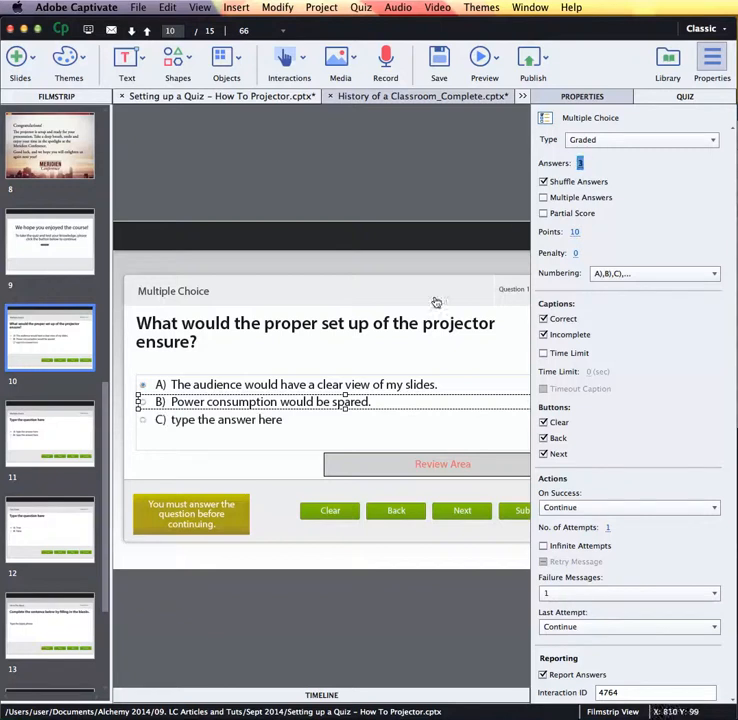
Replace the placeholder of answer C with "The bulb is powered on correctly." and select answer A
left_click(228, 421)
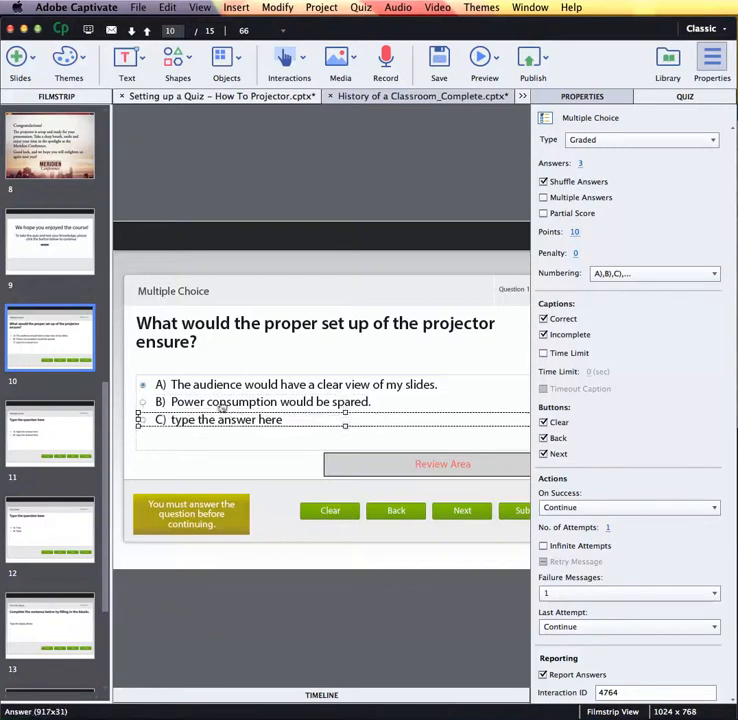
double_click(230, 420)
key("super+a")
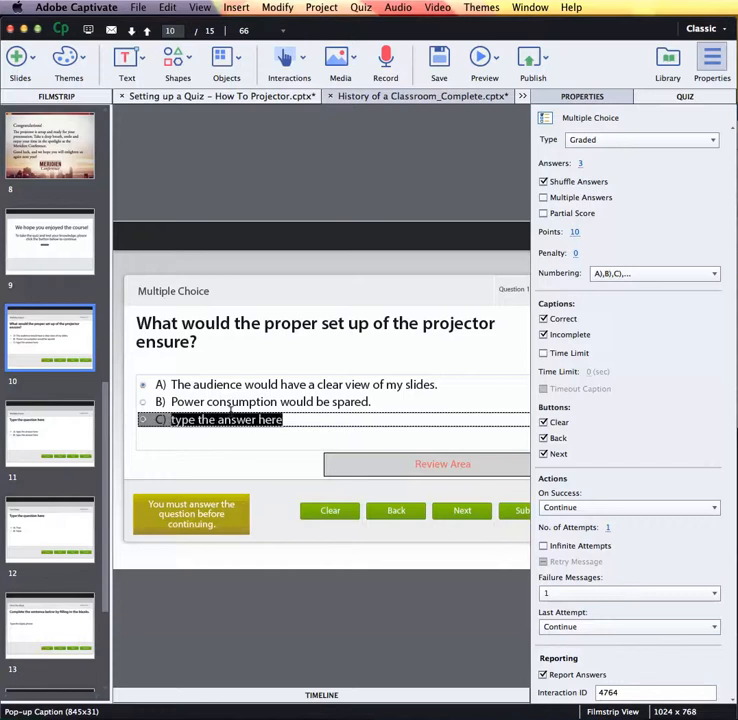
type("Th")
left_click(140, 384)
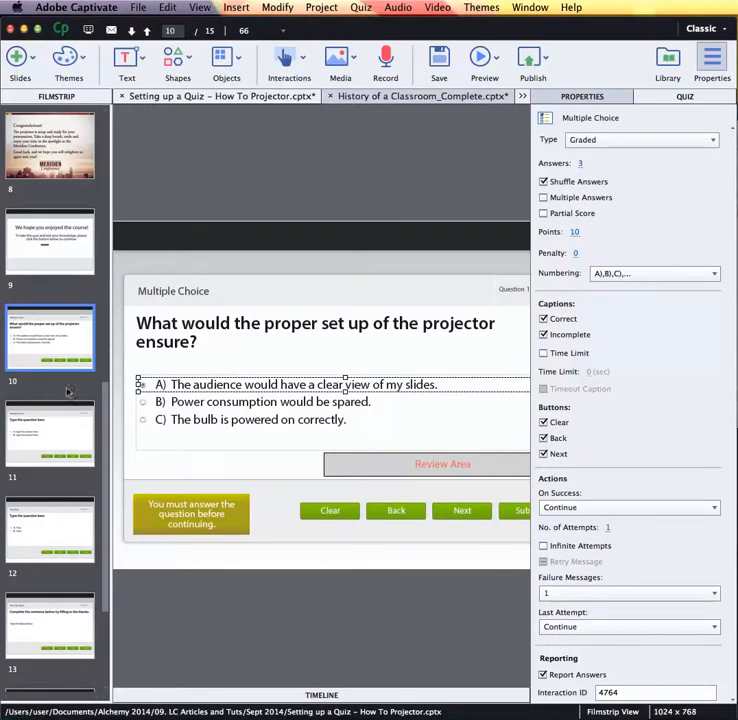
Look through the unfilled multiple choice and true/false question slides, slides 11 and 12
left_click(49, 435)
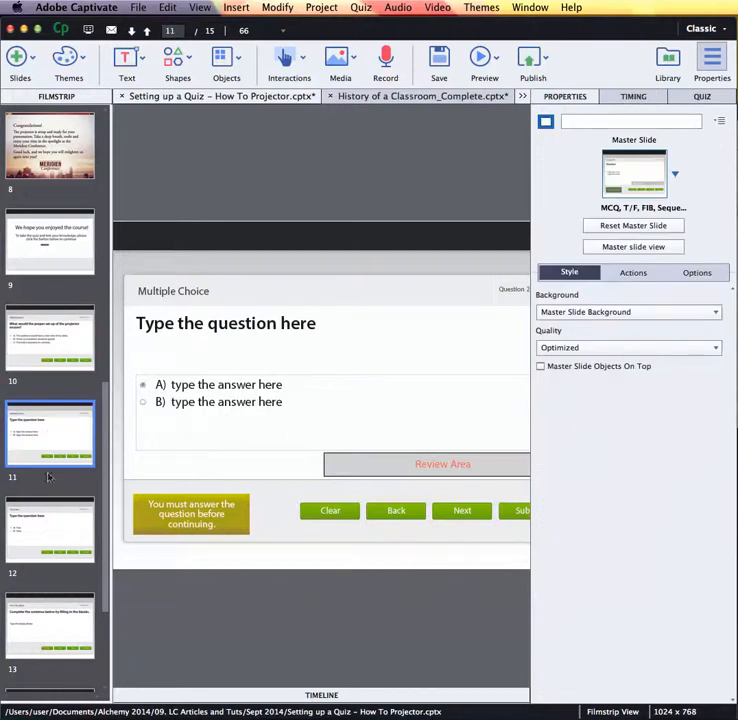
left_click(49, 527)
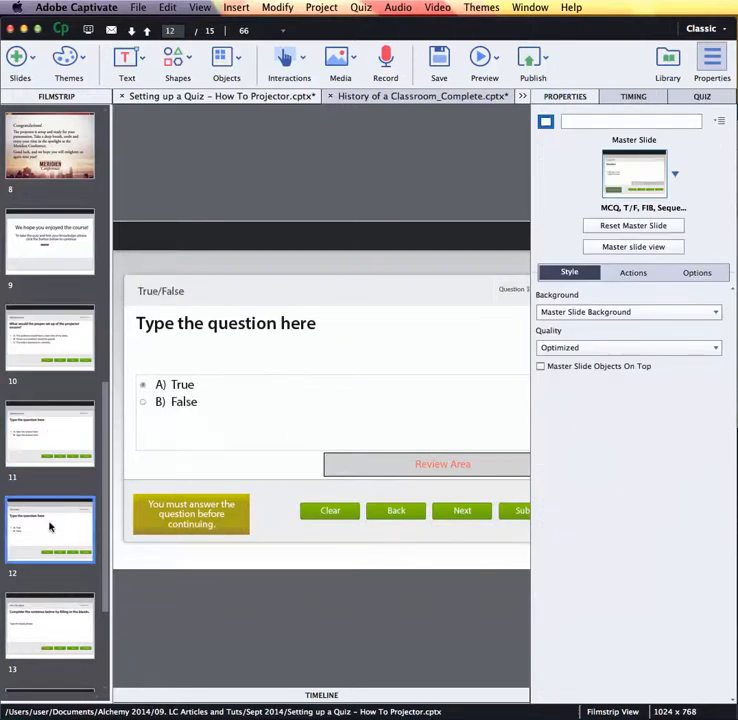
scroll(49, 527, "down", 4)
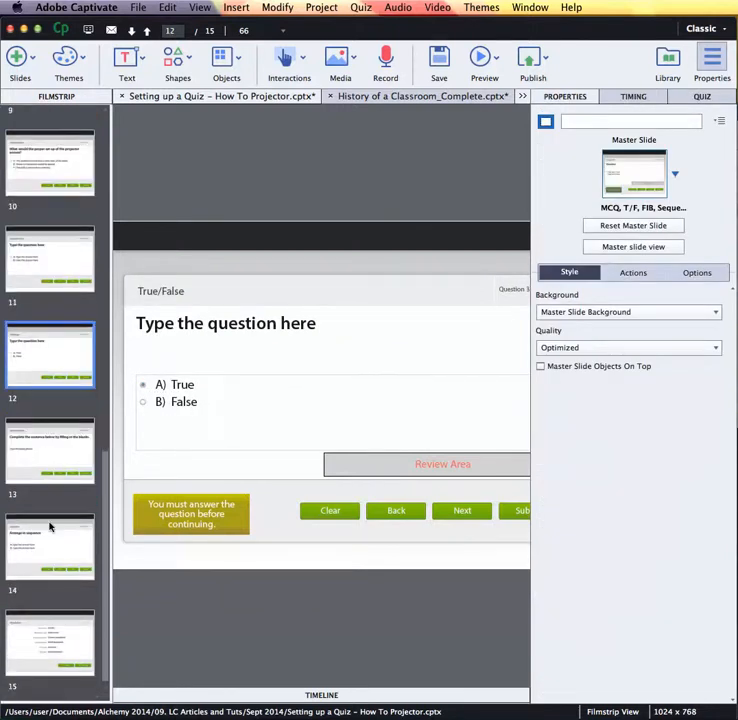
Preview the project from the sequence question on slide 14, and close the preview
left_click(36, 549)
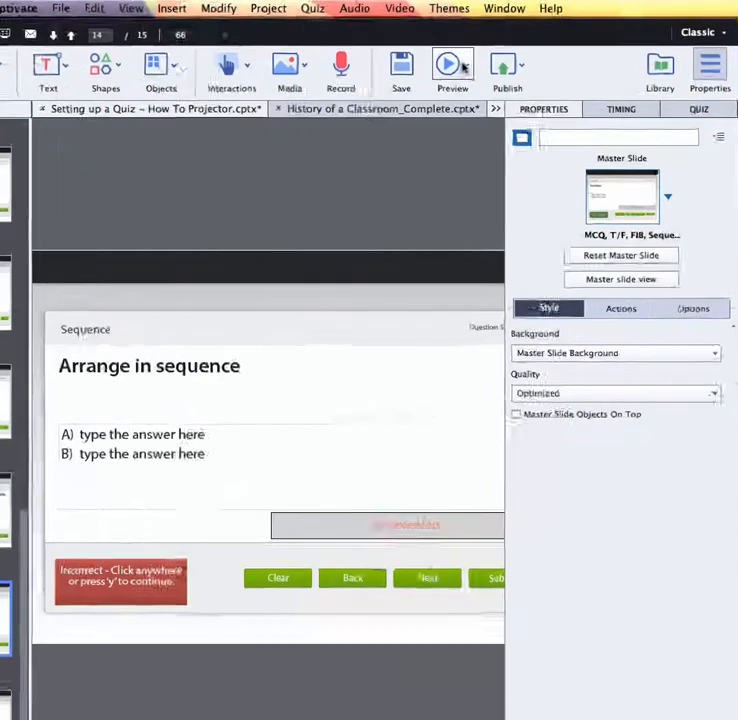
left_click(463, 67)
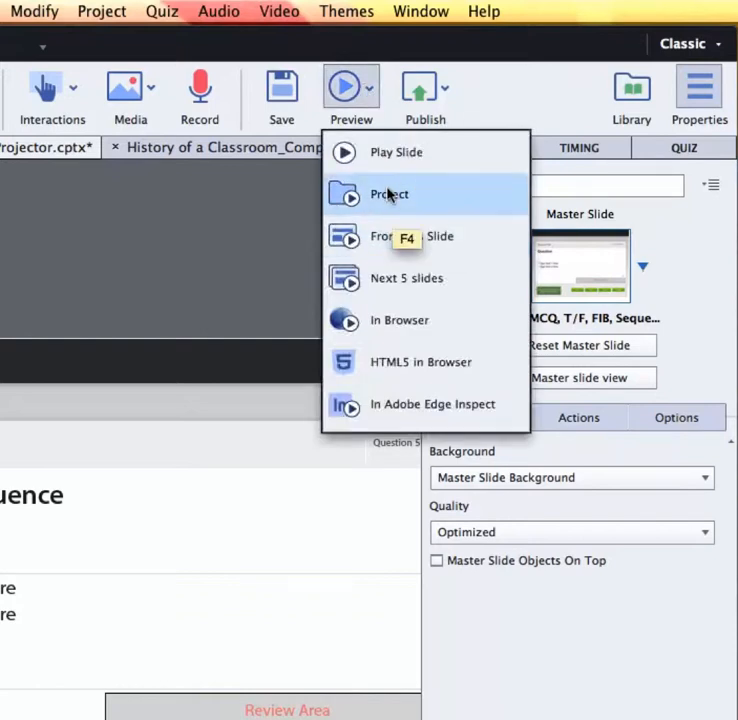
left_click(385, 222)
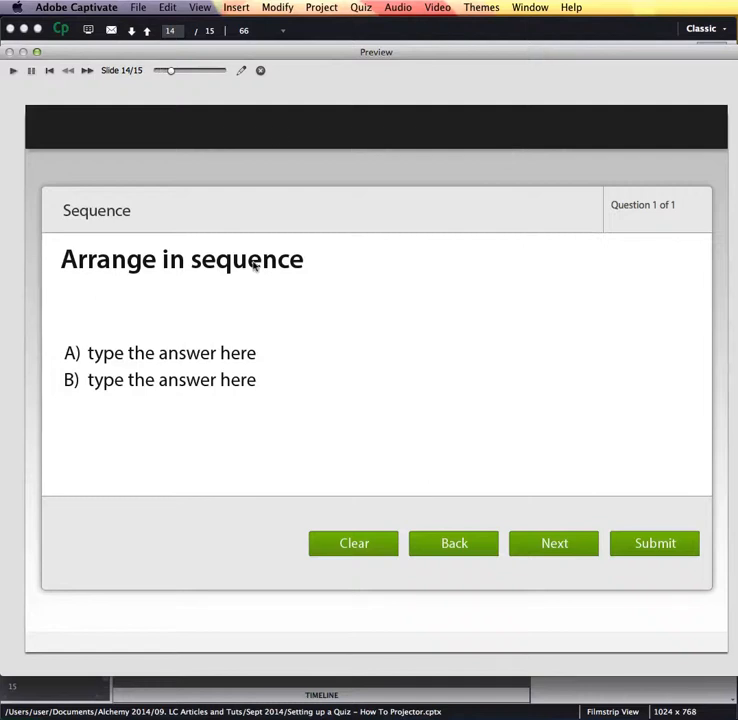
left_click(256, 73)
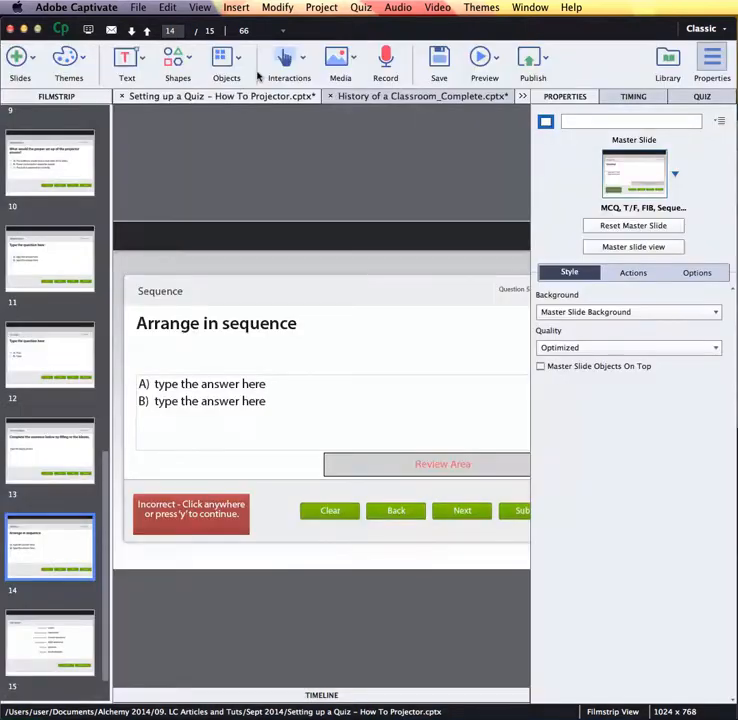
left_click(137, 7)
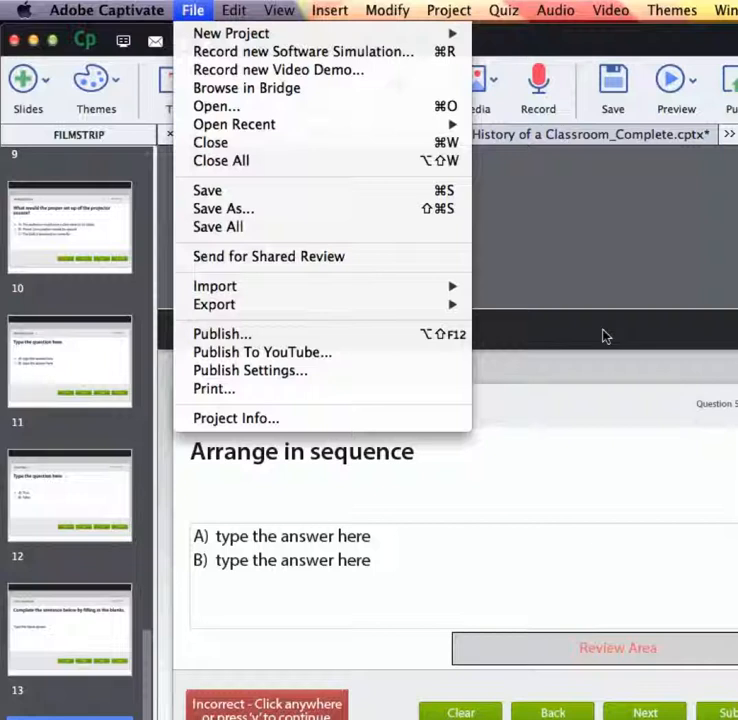
left_click(641, 351)
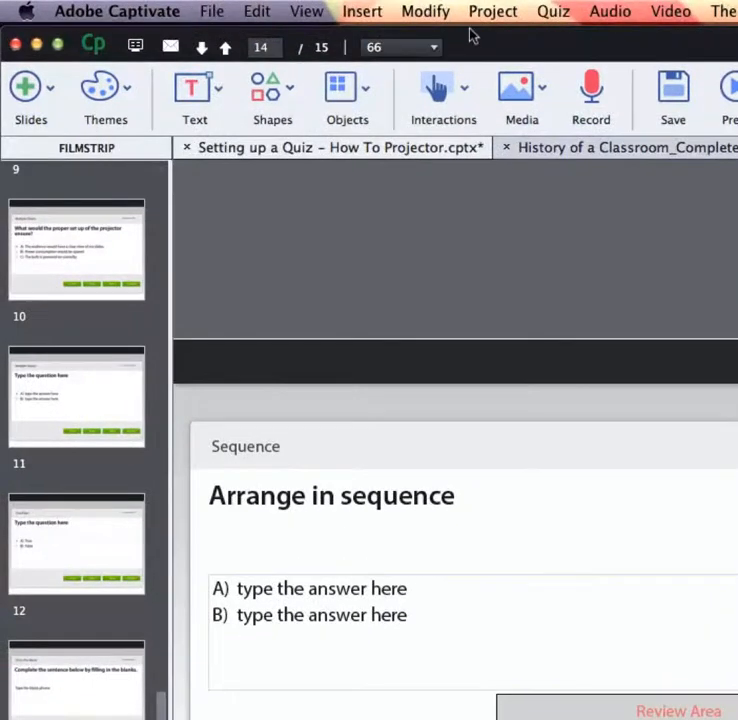
left_click(541, 10)
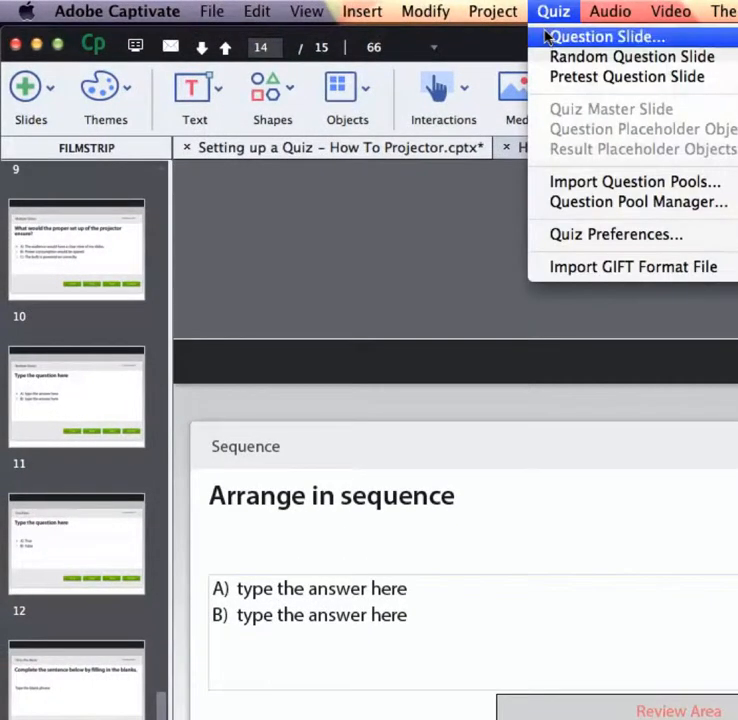
left_click(424, 512)
Go back through slide 11 to the filled-in multiple choice question on slide 10
left_click(93, 387)
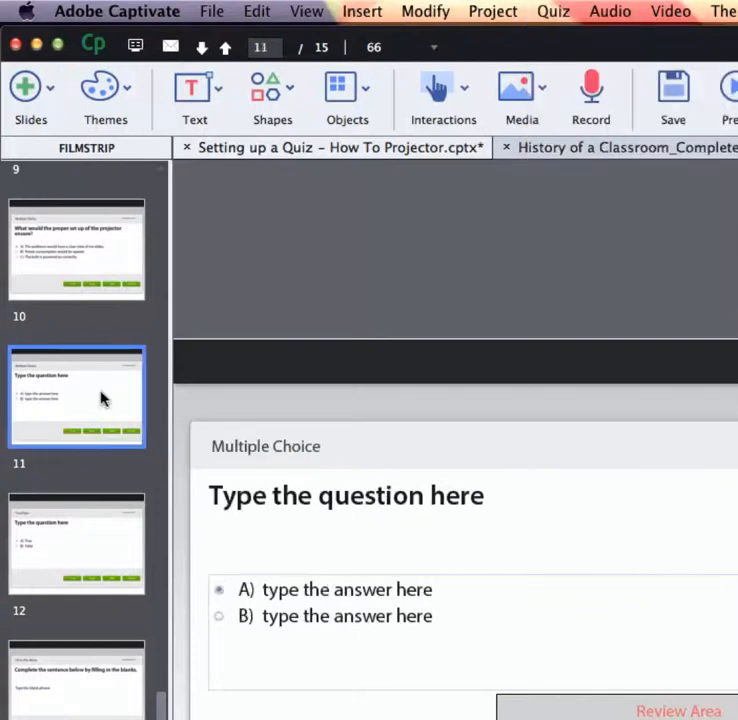
left_click(70, 265)
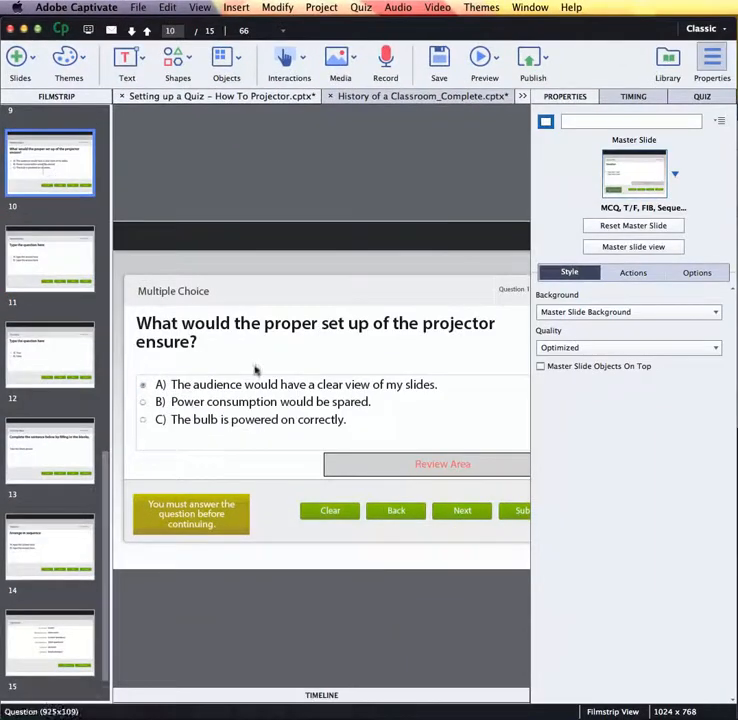